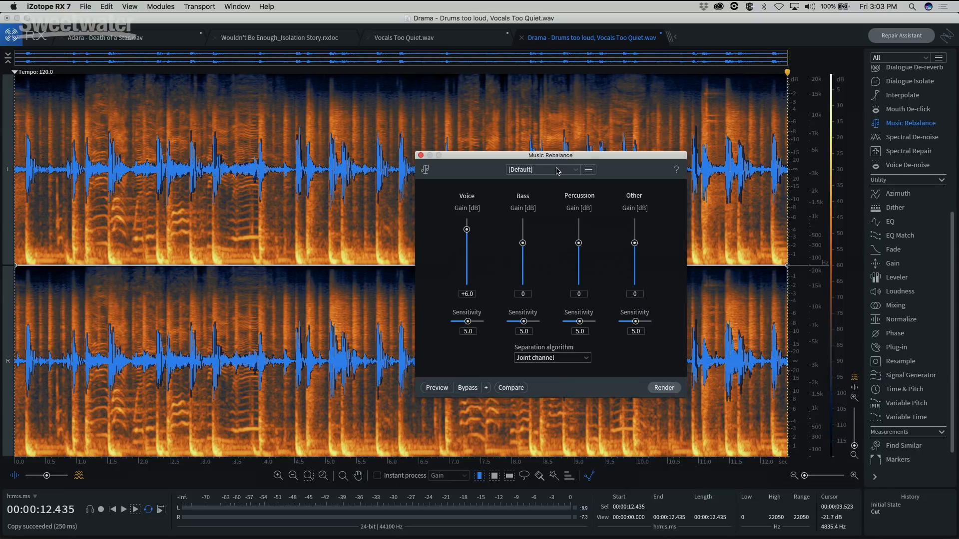
Step: Load the default Music Rebalance preset and browse the other available presets
click(537, 183)
click(538, 169)
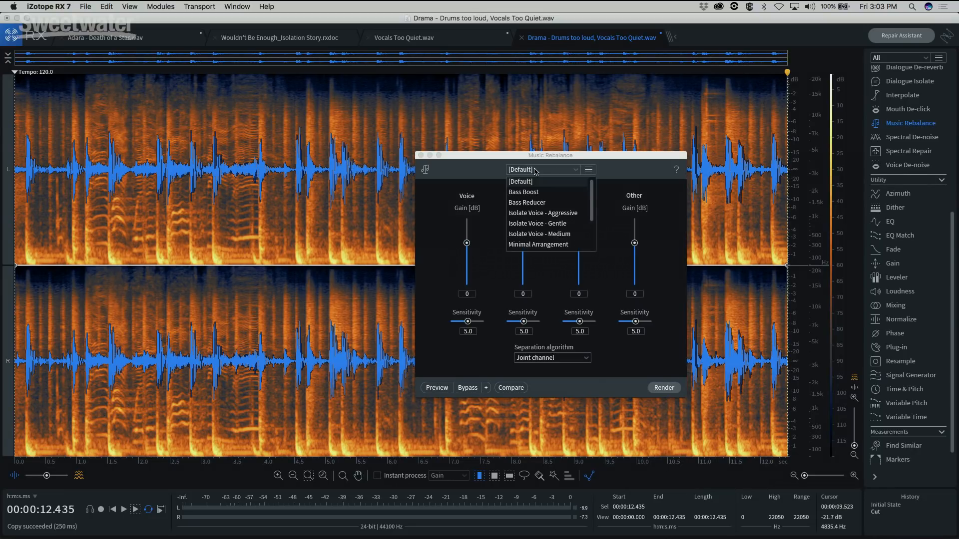
scroll(542, 222, down, 1)
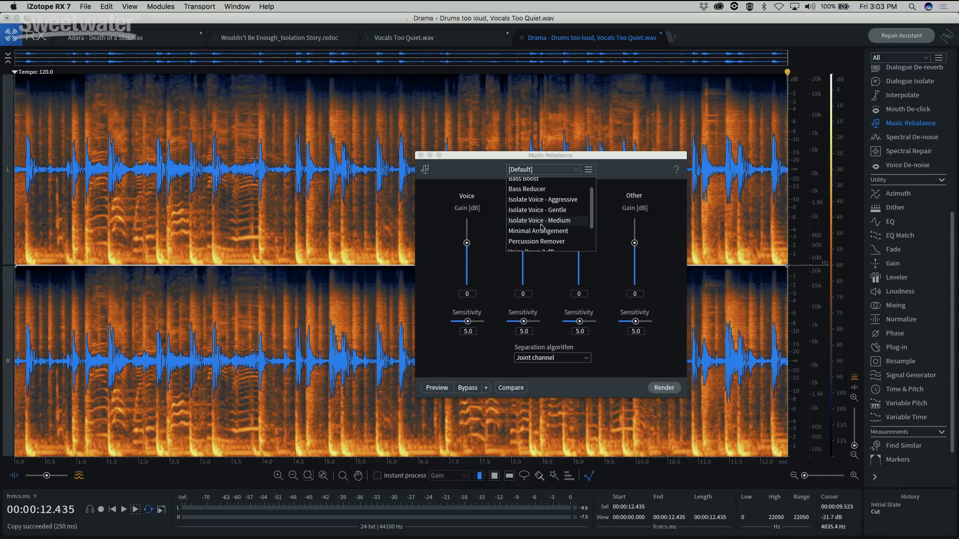
scroll(542, 224, down, 1)
click(544, 172)
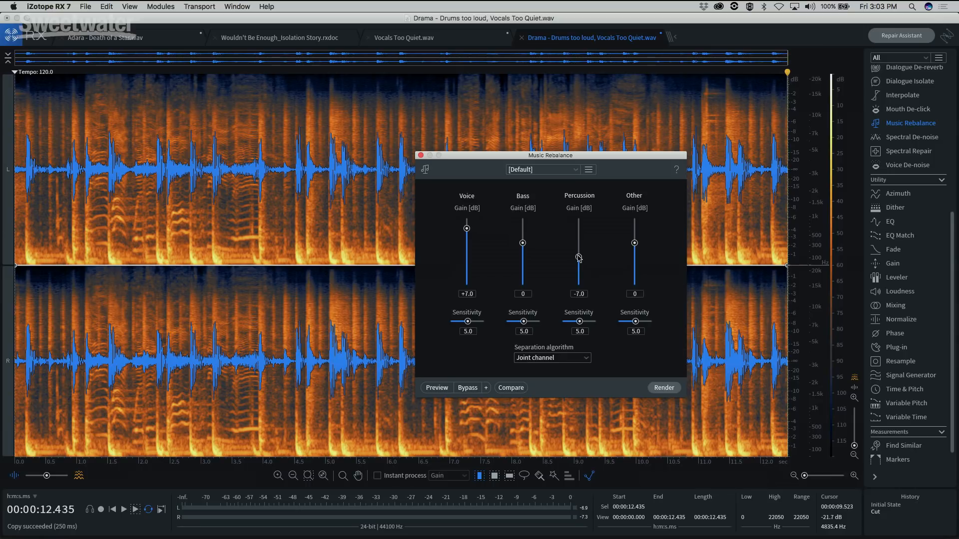
Step: Render Music Rebalance with voice gain +7.0 dB, percussion gain -6.0 dB and the Advanced joint channel separation algorithm
click(572, 360)
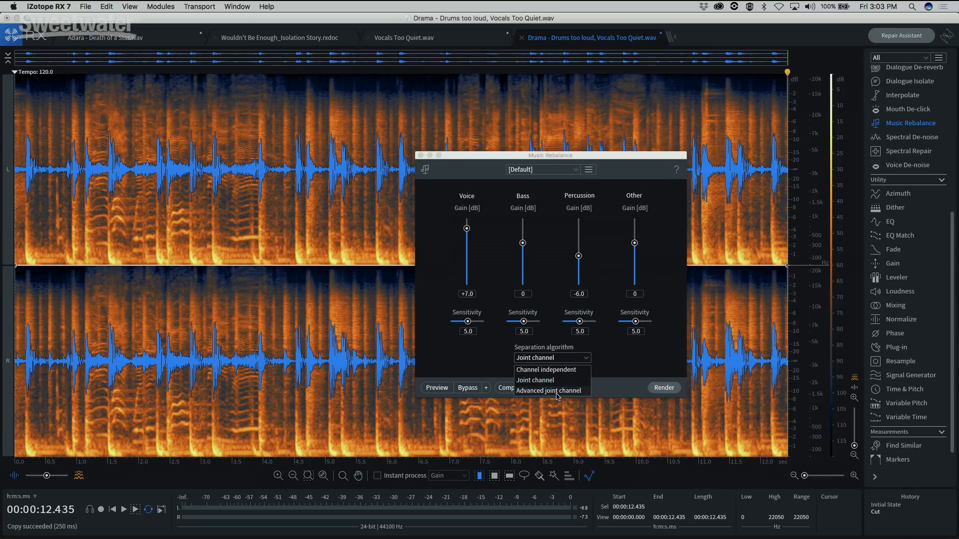
click(560, 390)
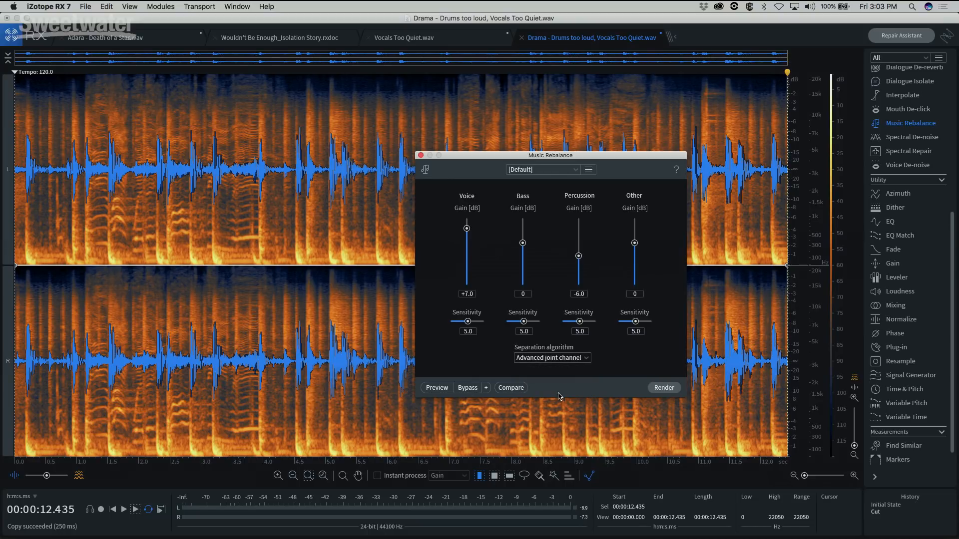
click(657, 392)
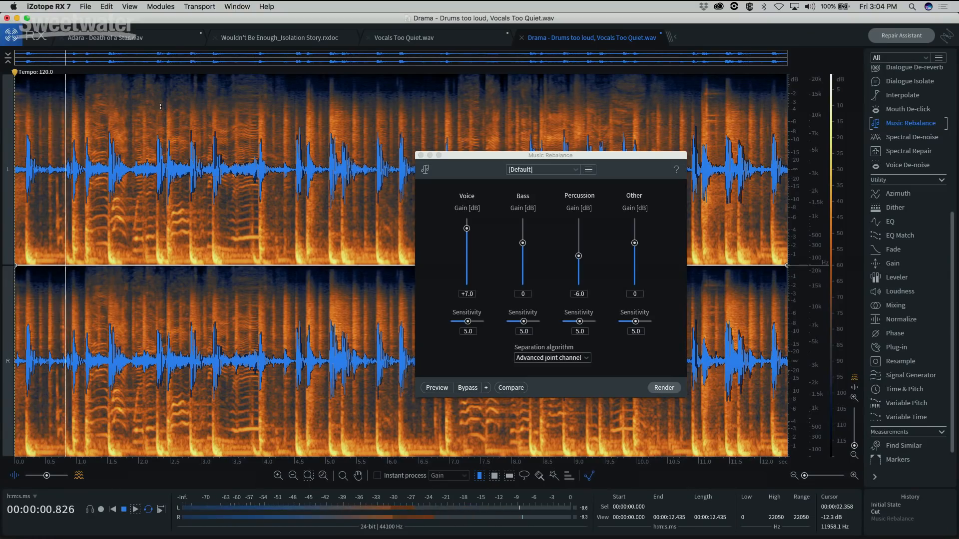
Step: Compare the original and rebalanced audio during playback by repeatedly undoing and redoing Music Rebalance, moving its window lower to uncover the waveform
key(super+shift+z)
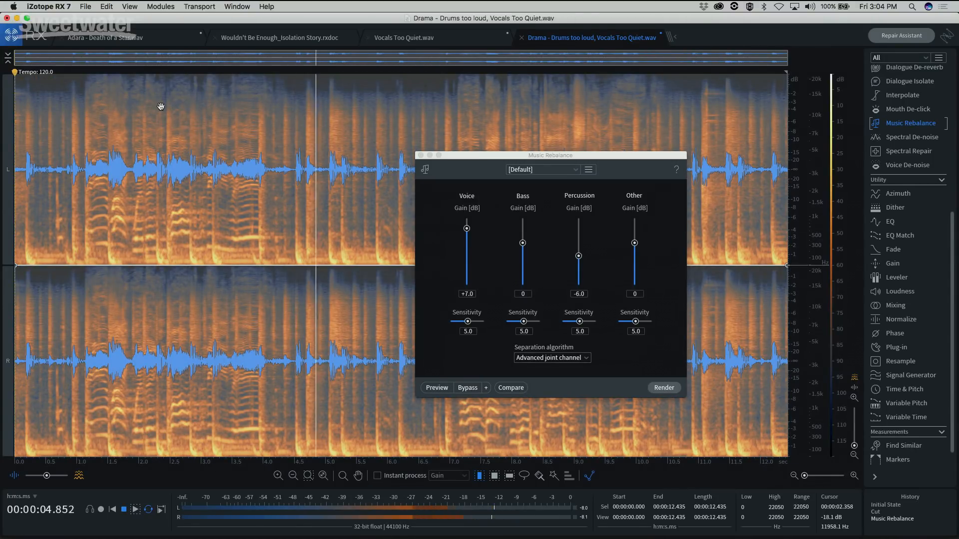
drag(481, 159, 482, 236)
key(super+z)
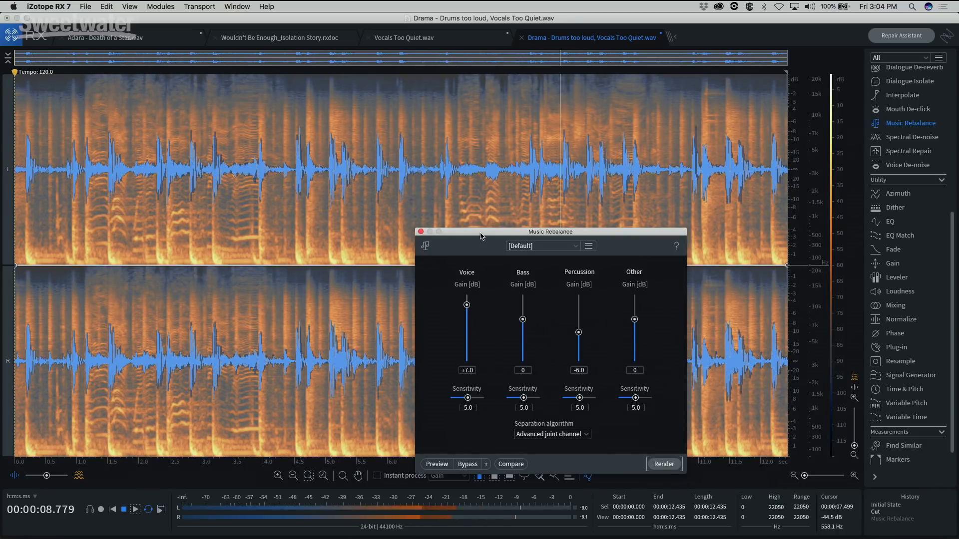
key(super+shift+z)
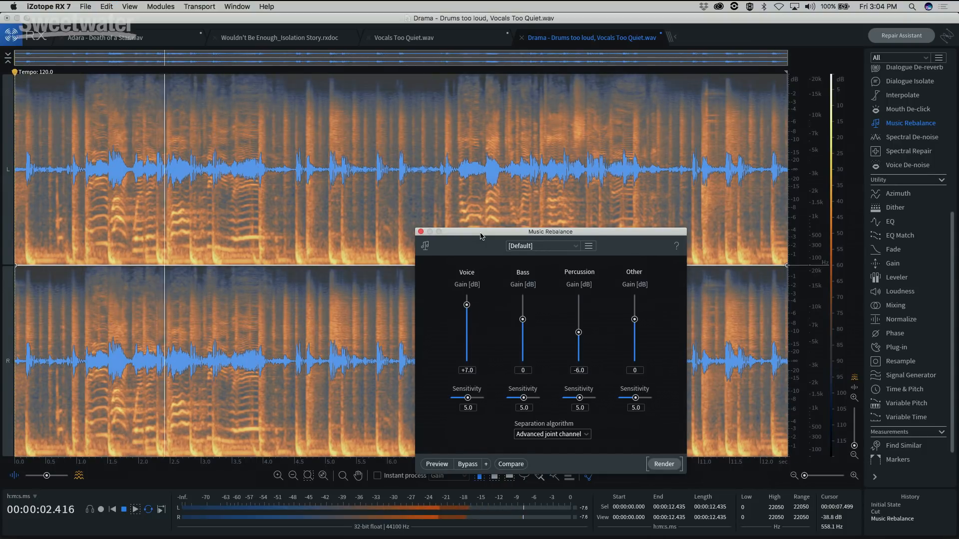
key(super+z)
key(super+shift+z)
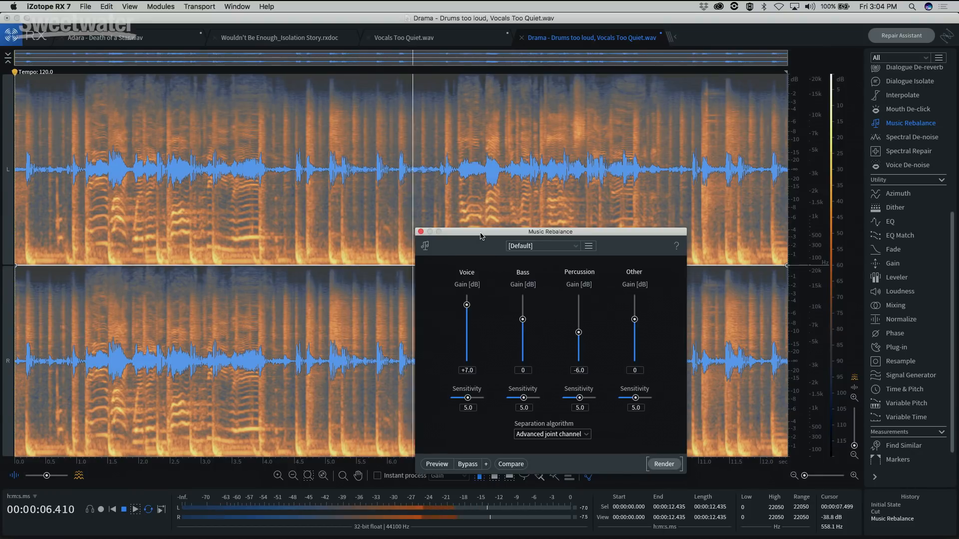
key(super+z)
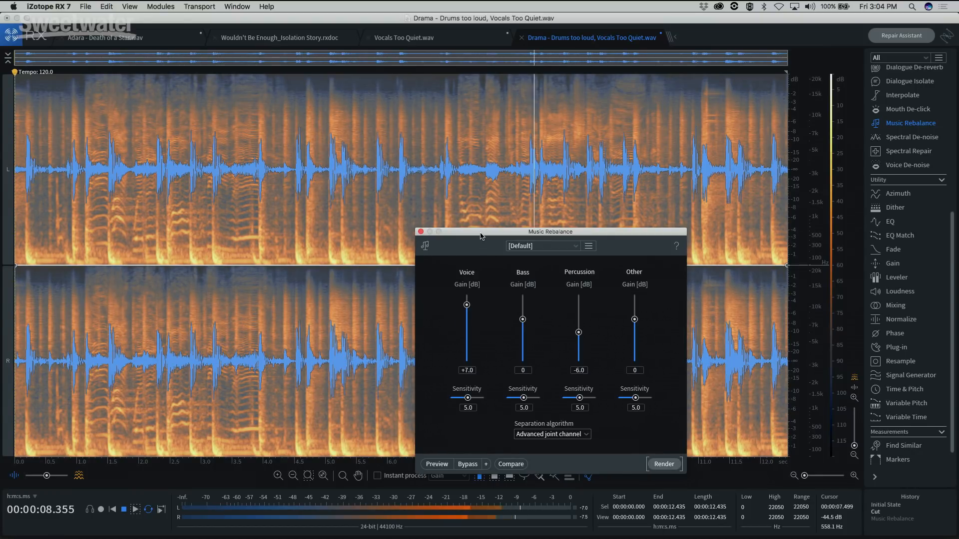
key(super+shift+z)
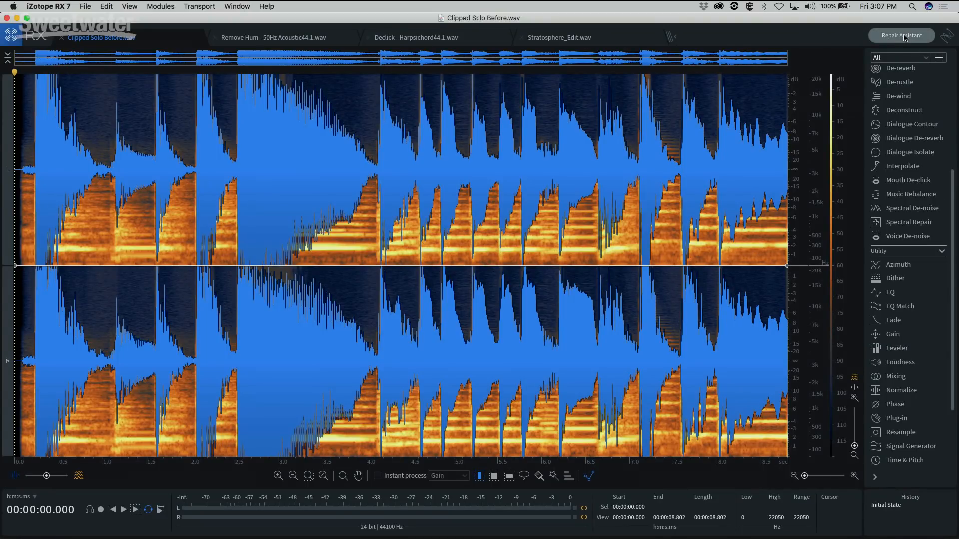
Step: Open the Repair Assistant, examine the waveform of Clipped Solo Before.wav up close around 2.575 s, and close the assistant
click(905, 35)
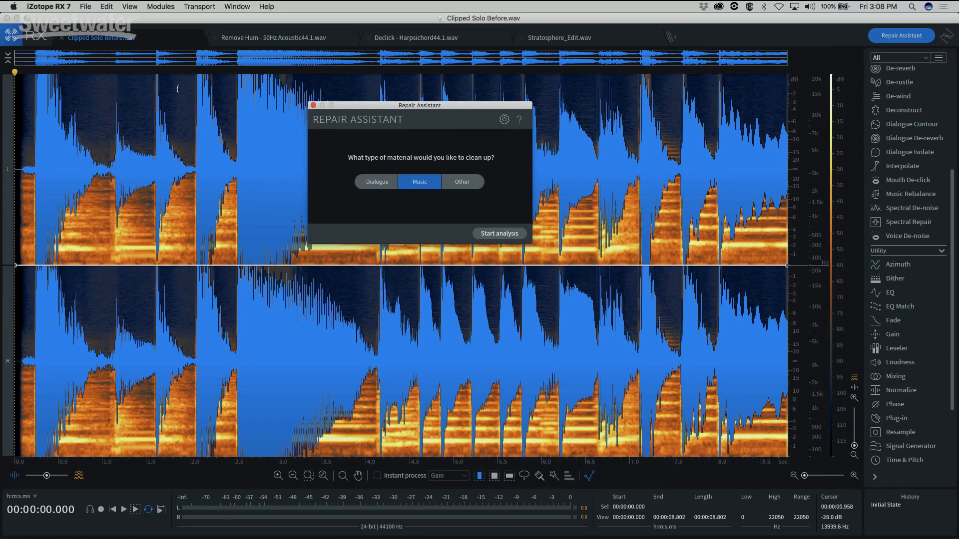
scroll(240, 78, up, 10)
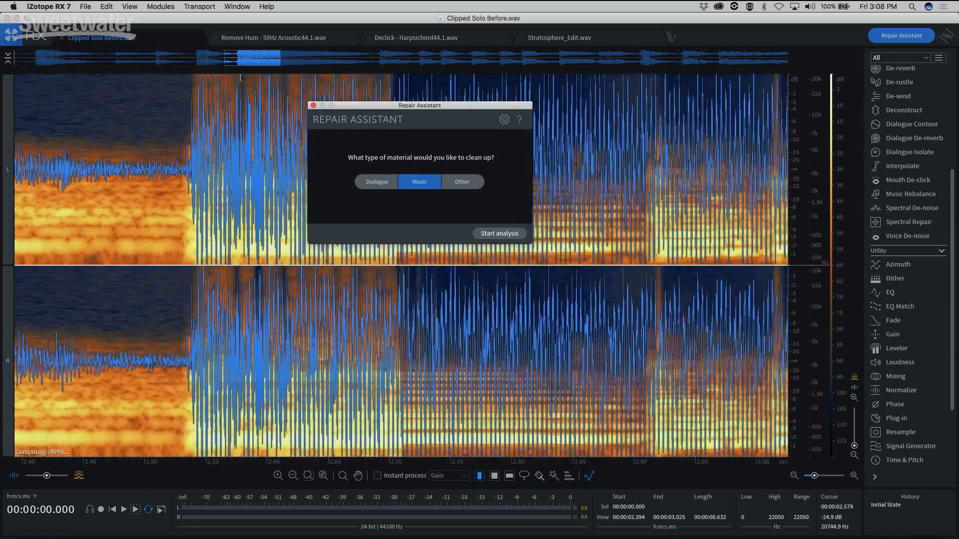
scroll(199, 76, up, 5)
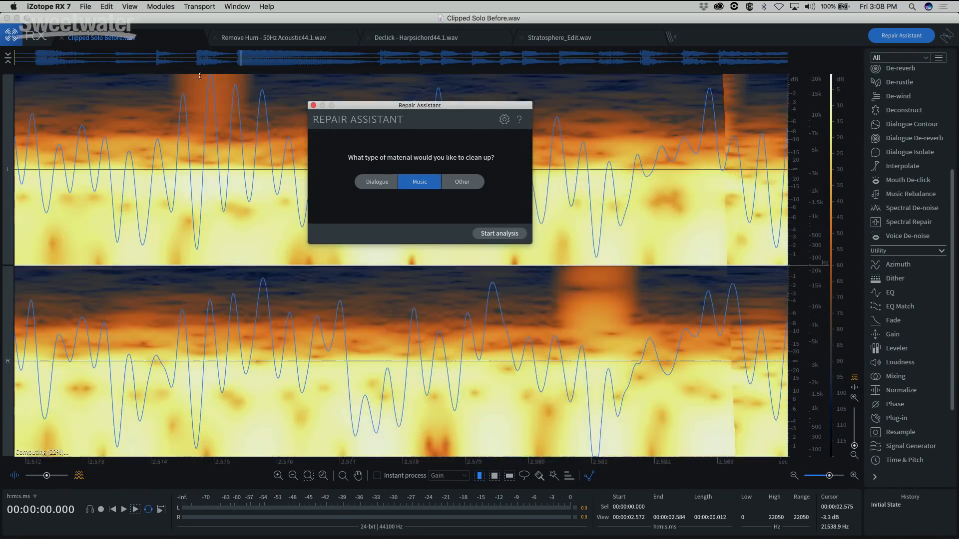
scroll(200, 76, down, 15)
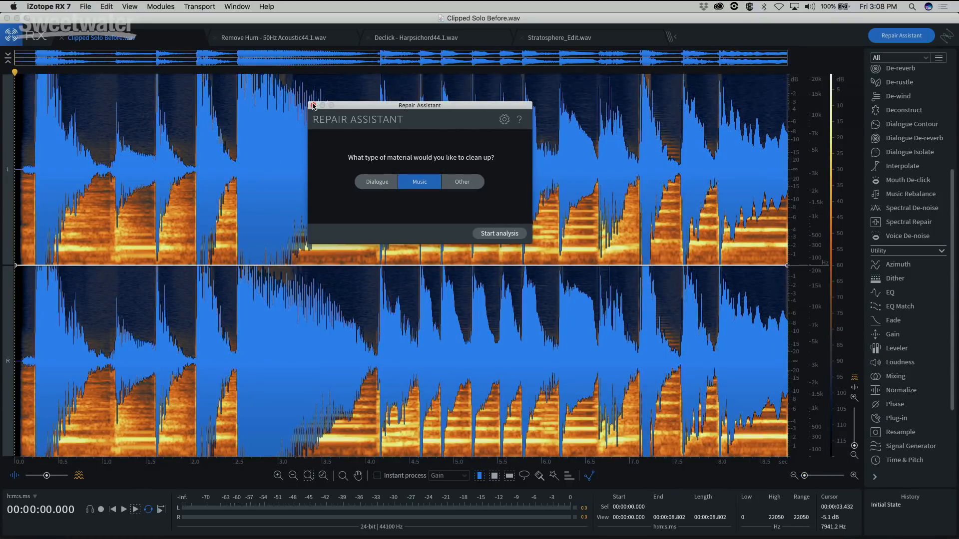
click(313, 106)
Step: Run the Repair Assistant analysis on Clipped Solo Before.wav with Music as the material type
click(906, 41)
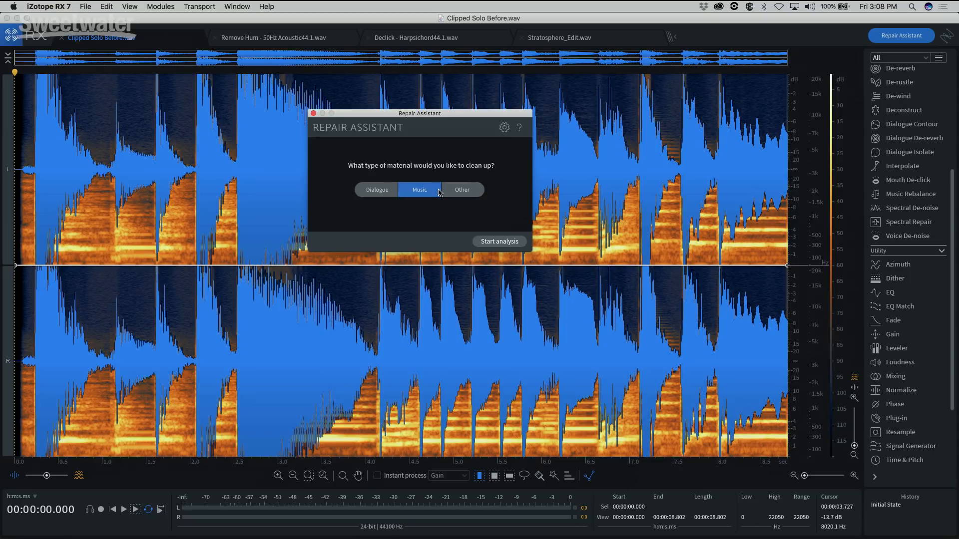
click(499, 242)
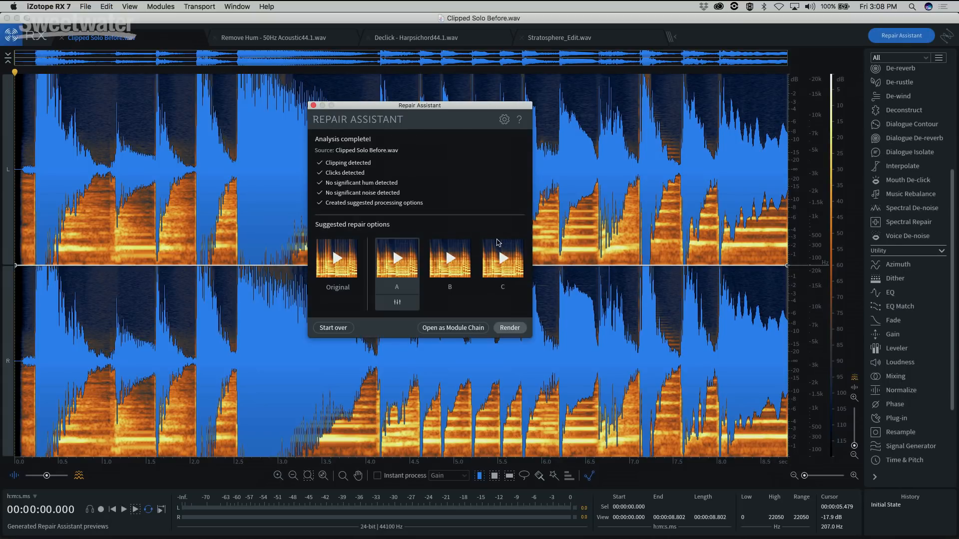
Step: Preview the original and suggested repair option A, and render the file with option A
mouse_move(498, 243)
click(335, 260)
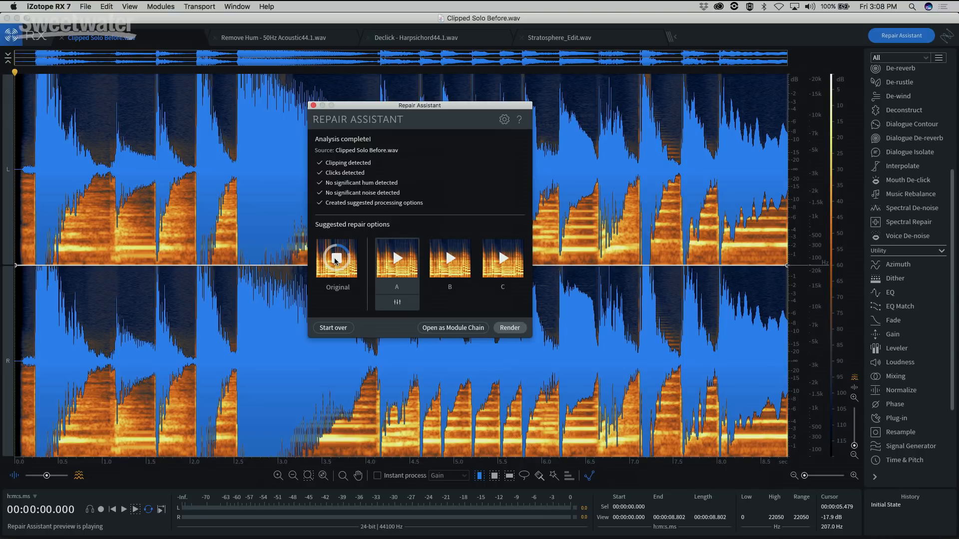
click(391, 262)
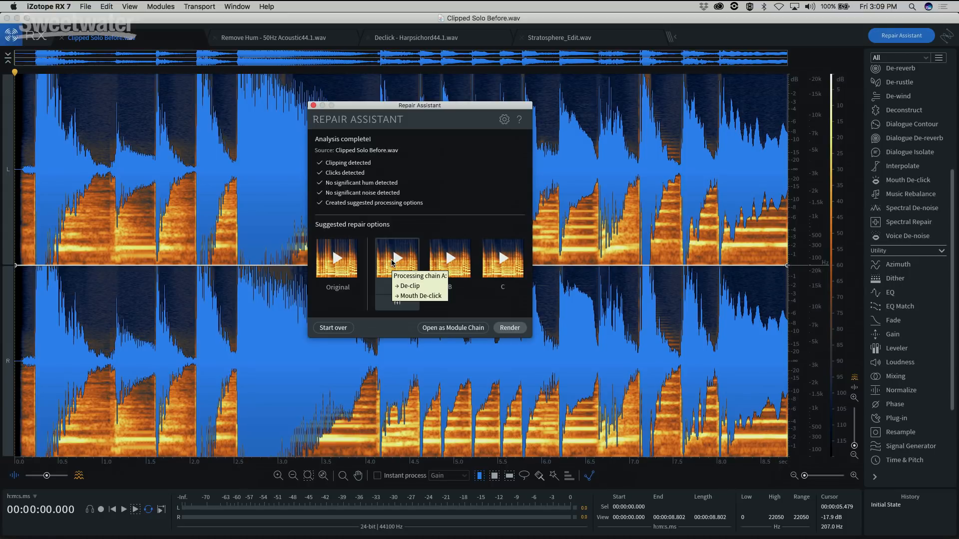
click(511, 328)
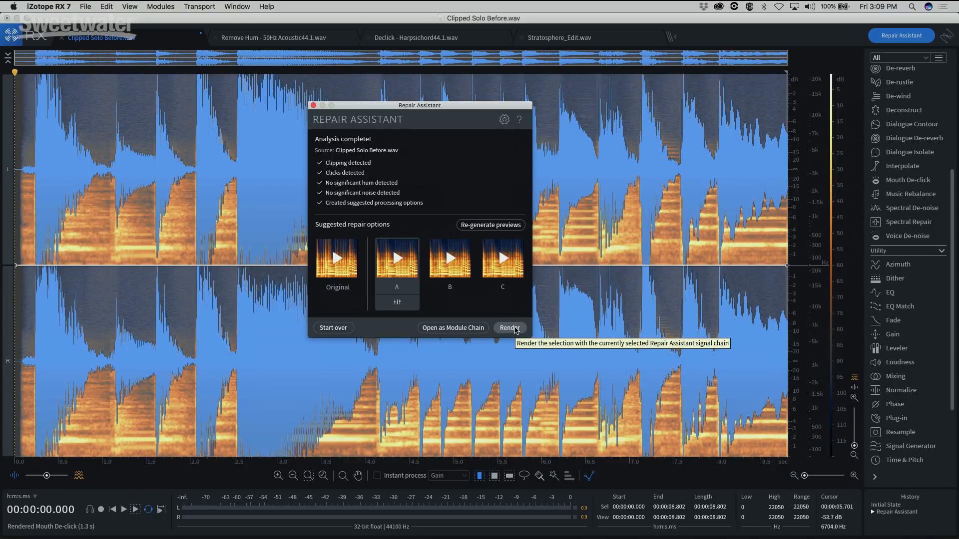
Step: Play the repaired solo from the start, and undo the Repair Assistant render to play the original for comparison
click(101, 170)
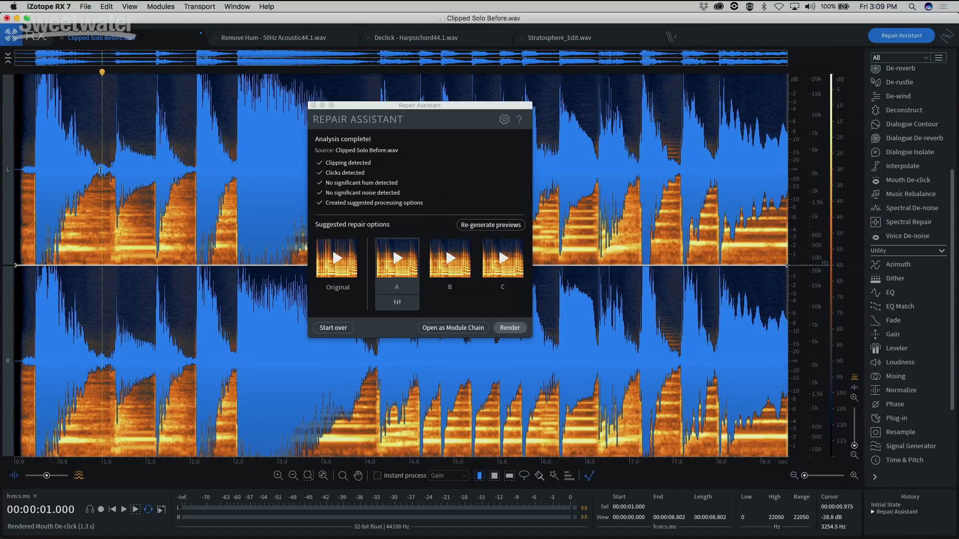
key(Home)
key(space)
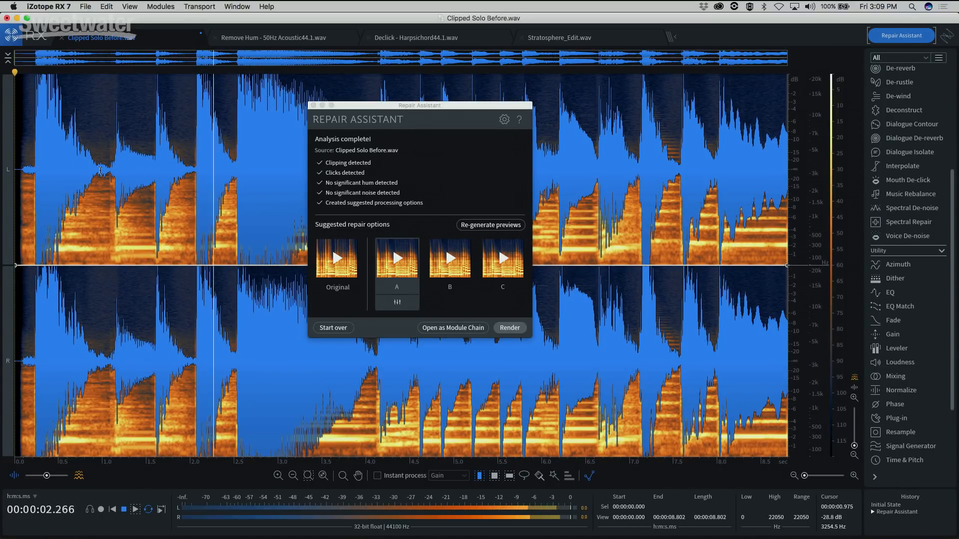
key(super+z)
key(space)
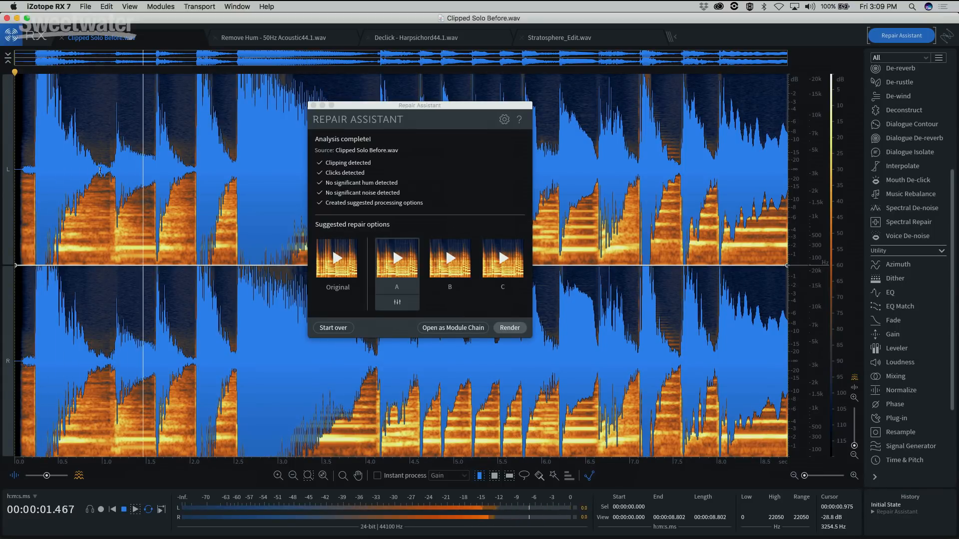
key(space)
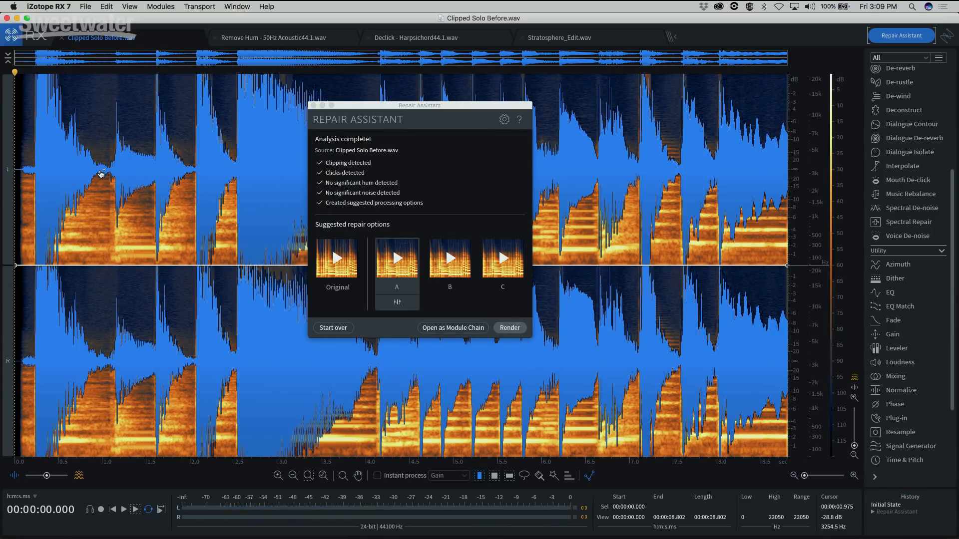